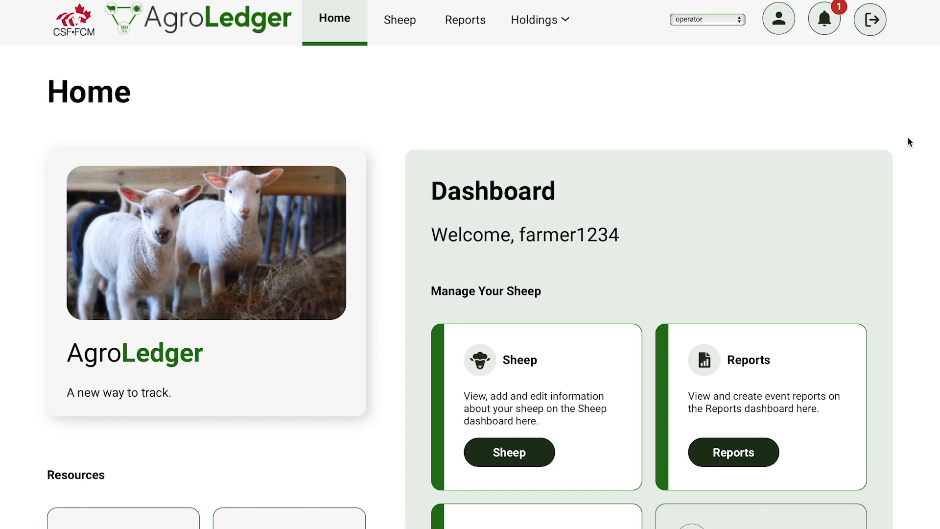
# Open the Operations page and start adding a new operation
pyautogui.click(571, 33)
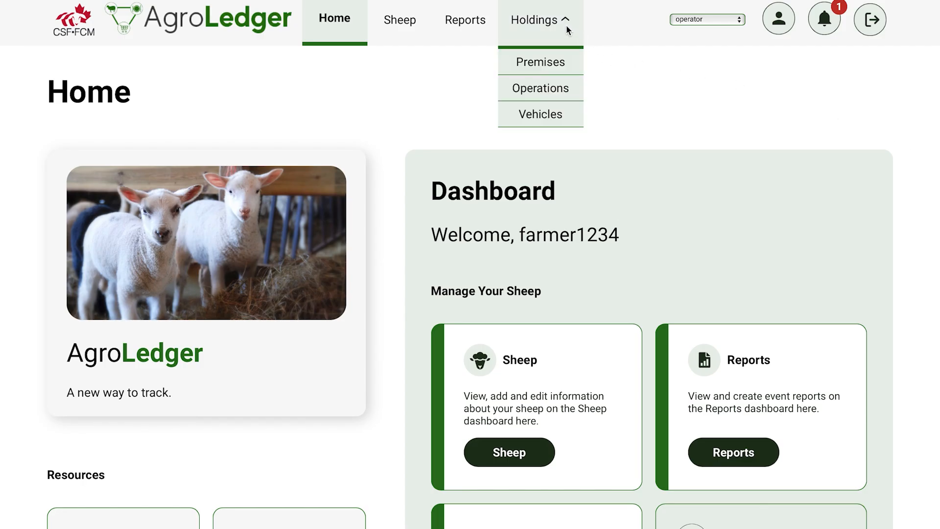
pyautogui.click(573, 94)
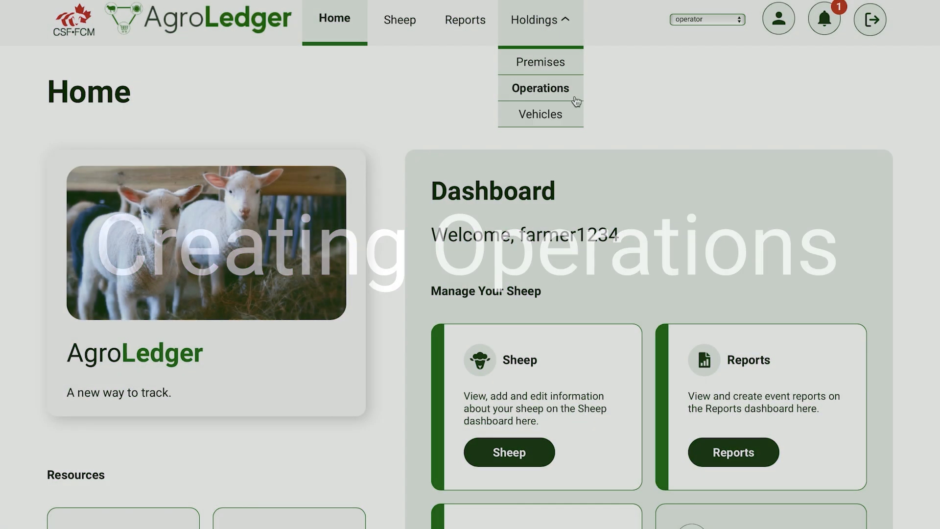
pyautogui.click(573, 94)
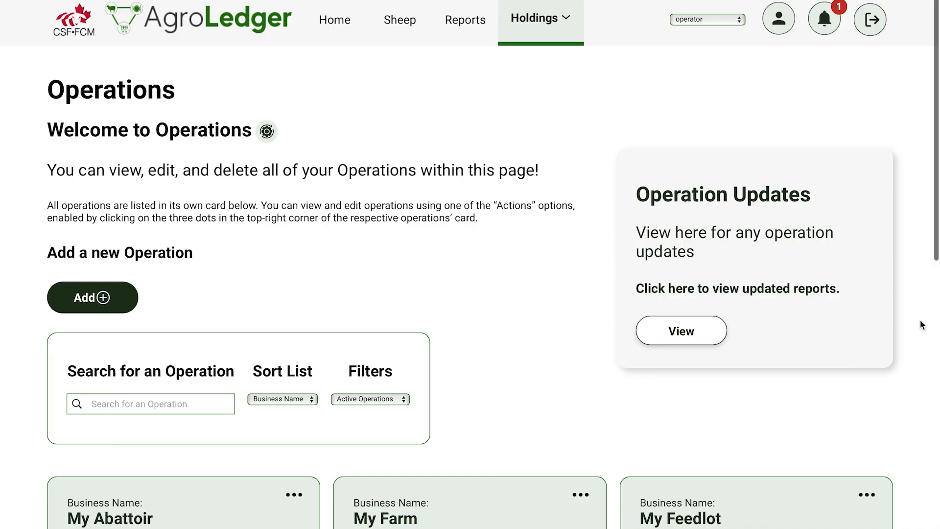
pyautogui.scroll(-2, 920, 319)
pyautogui.scroll(-4, 920, 321)
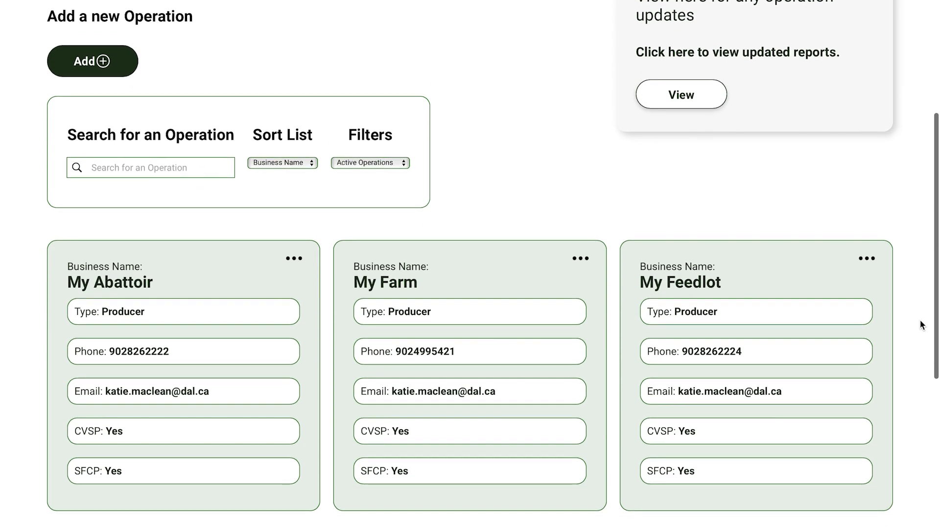
pyautogui.scroll(1, 921, 323)
pyautogui.scroll(4, 920, 320)
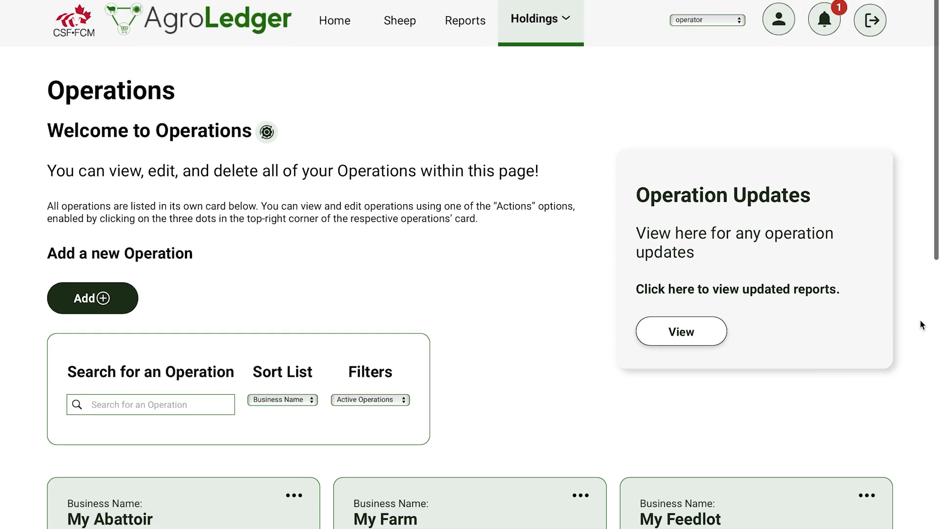
pyautogui.click(118, 297)
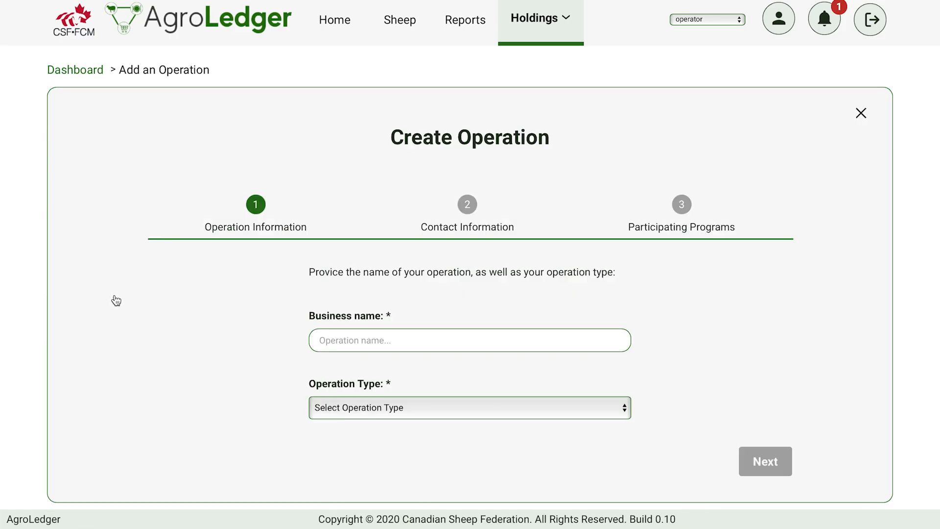
# Enter the business name My Farm, set the operation type to Producer, and continue
pyautogui.click(340, 342)
pyautogui.write('My Farm')
pyautogui.click(404, 404)
pyautogui.click(405, 418)
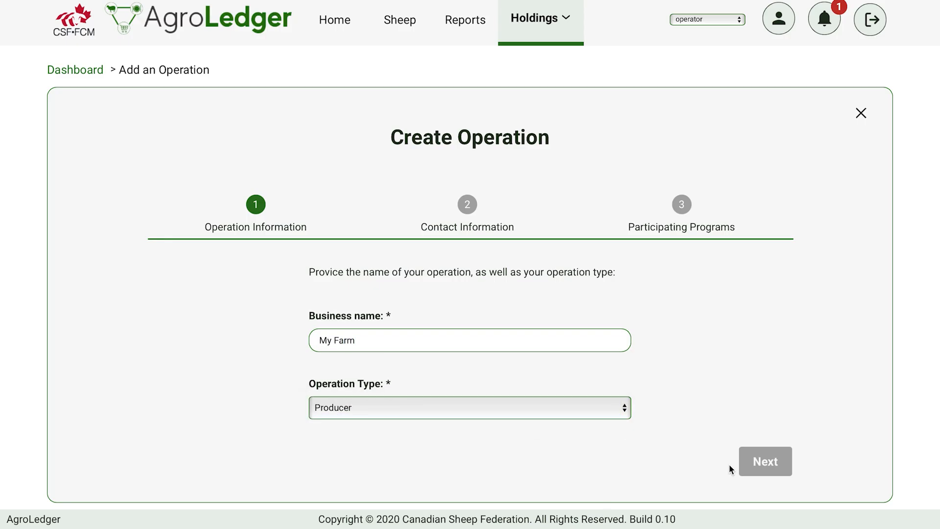
pyautogui.click(766, 463)
# Fill in the operation's contact e-mail and phone number, then continue to the programs step
pyautogui.click(449, 338)
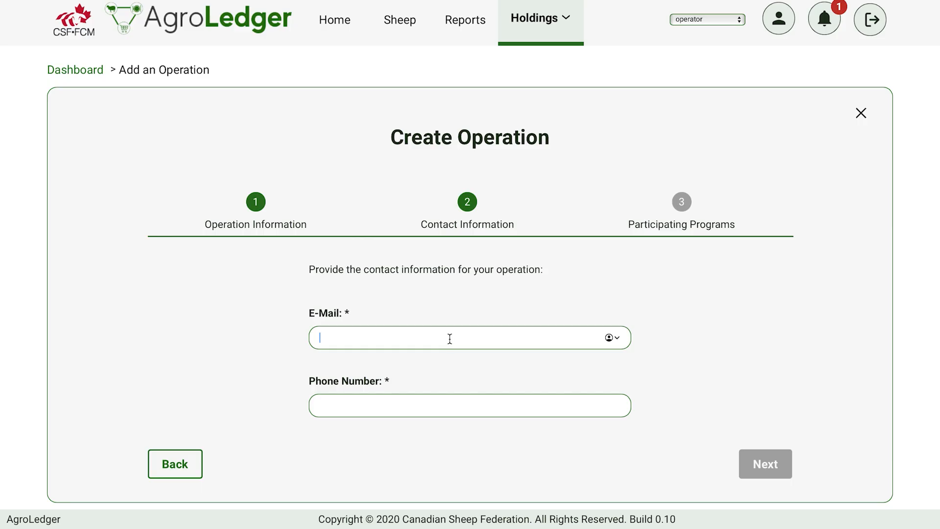
pyautogui.click(778, 457)
pyautogui.click(775, 467)
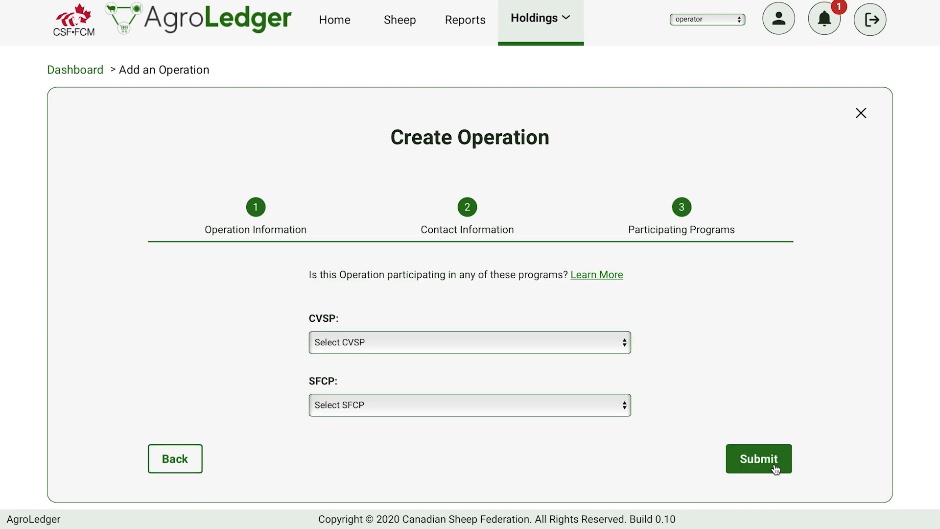
# Set both CVSP and SFCP participation to Yes and submit the new operation
pyautogui.click(625, 342)
pyautogui.click(603, 372)
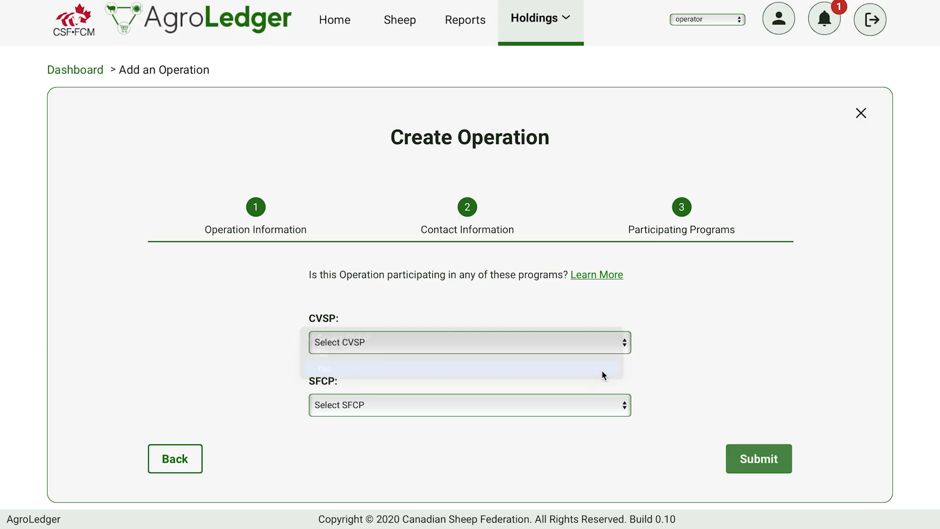
pyautogui.click(620, 408)
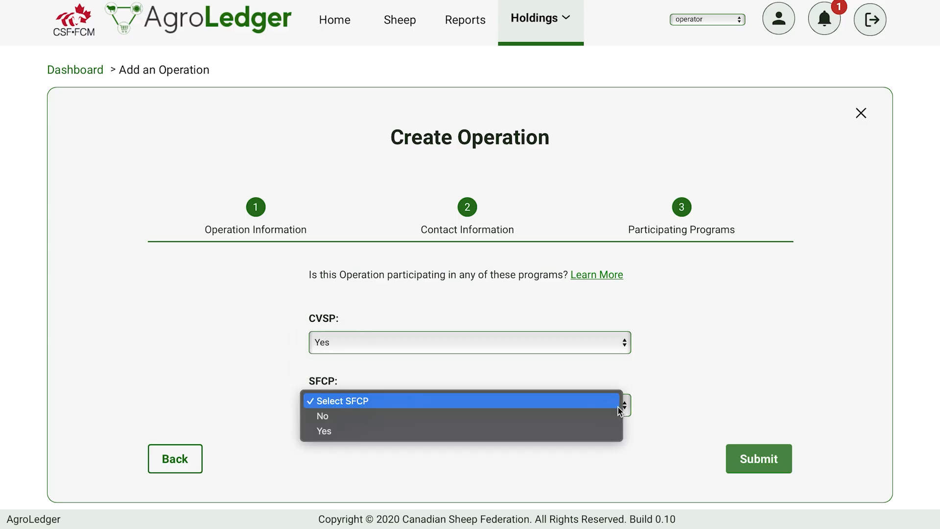
pyautogui.click(601, 435)
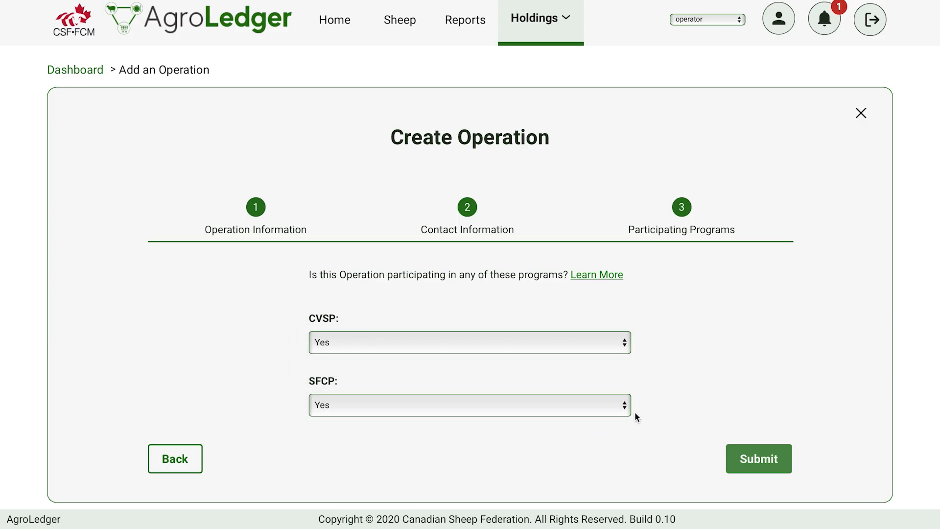
pyautogui.click(774, 472)
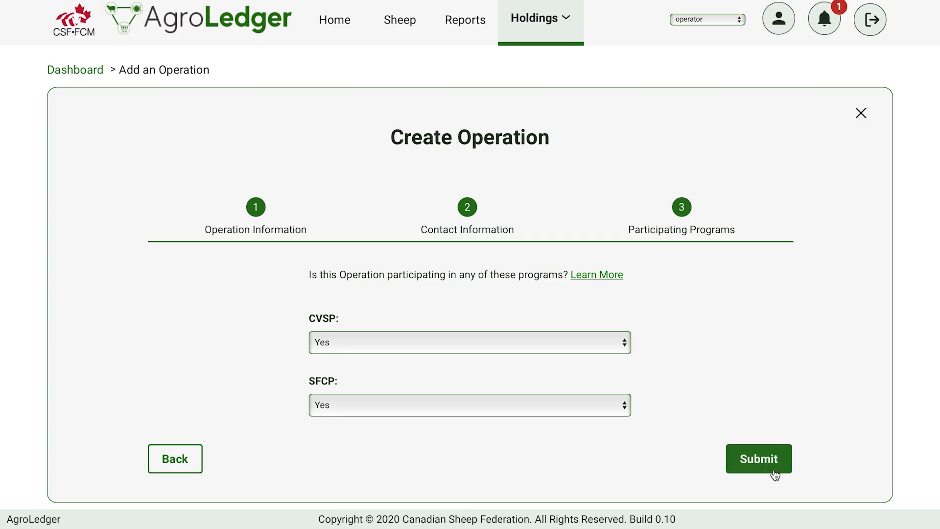
# Return to the Operations list and review the operation cards and a card's actions menu
pyautogui.click(567, 34)
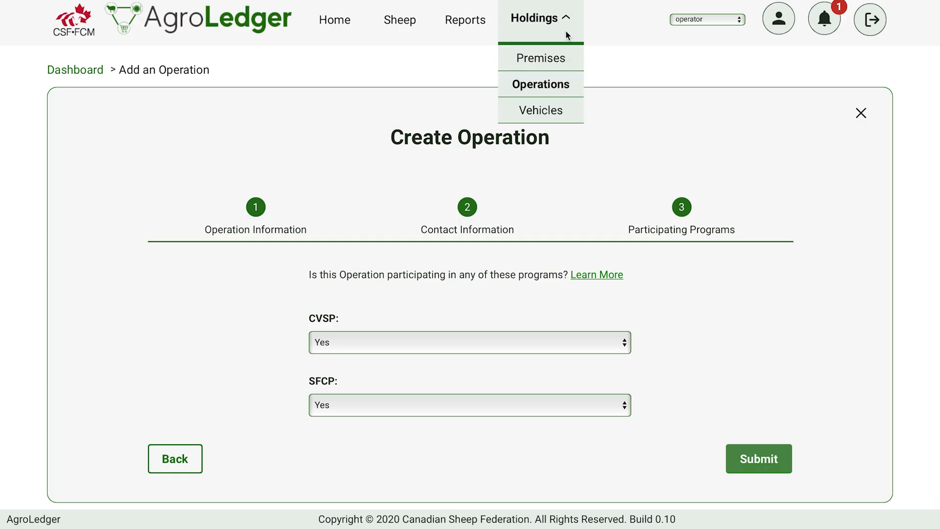
pyautogui.click(555, 84)
pyautogui.scroll(-5, 560, 397)
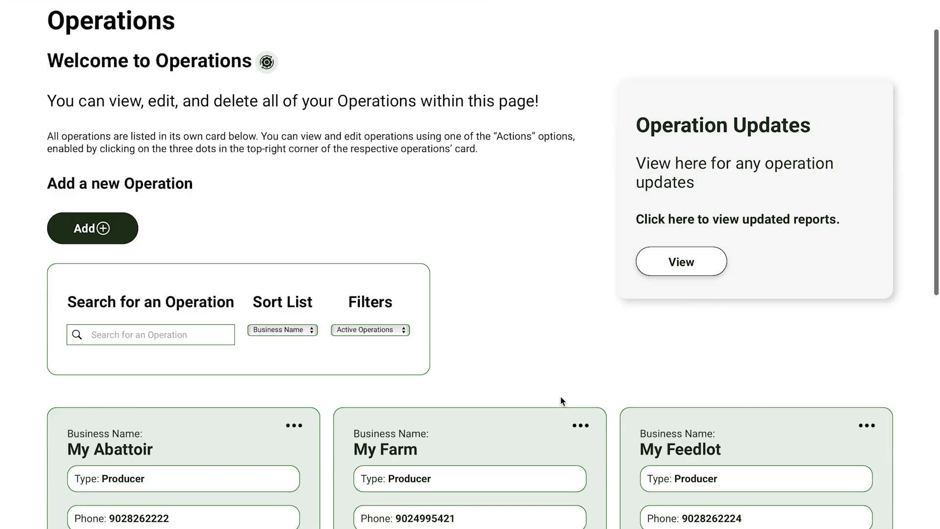
pyautogui.scroll(-1, 560, 396)
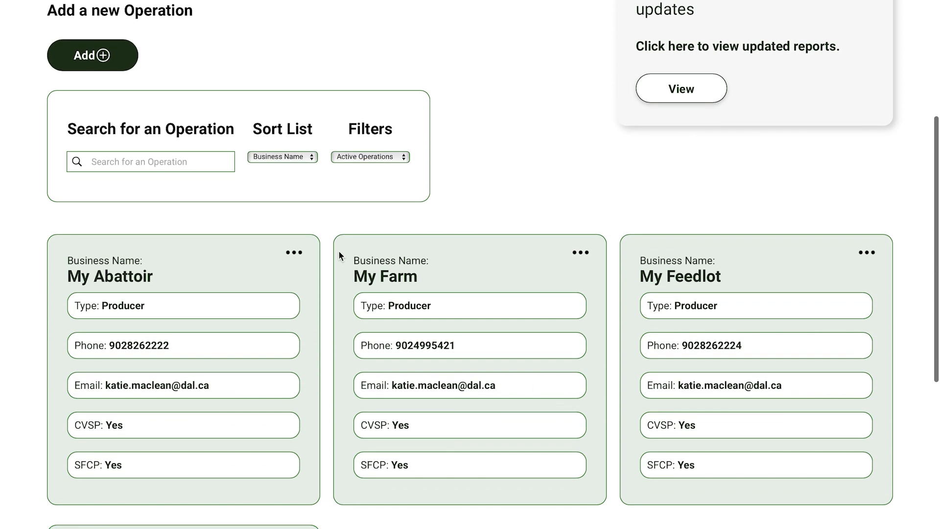
pyautogui.click(294, 253)
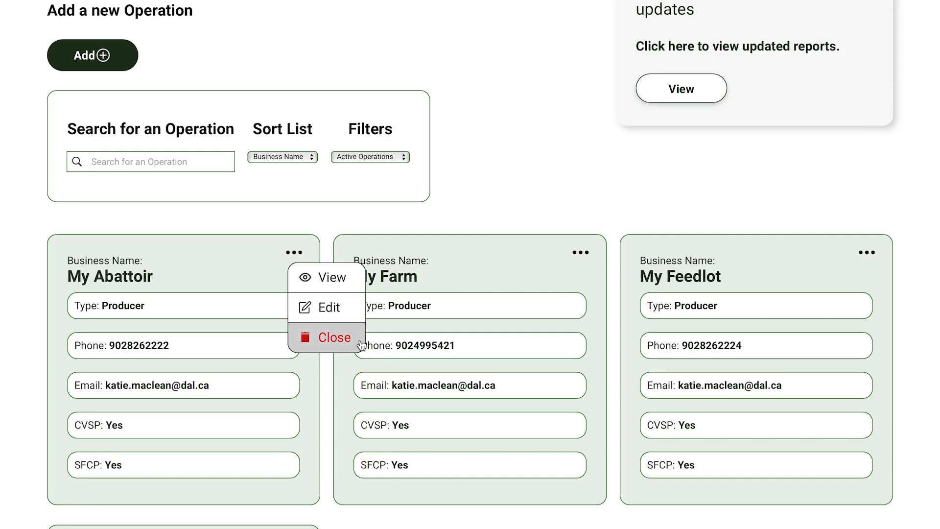
pyautogui.click(430, 246)
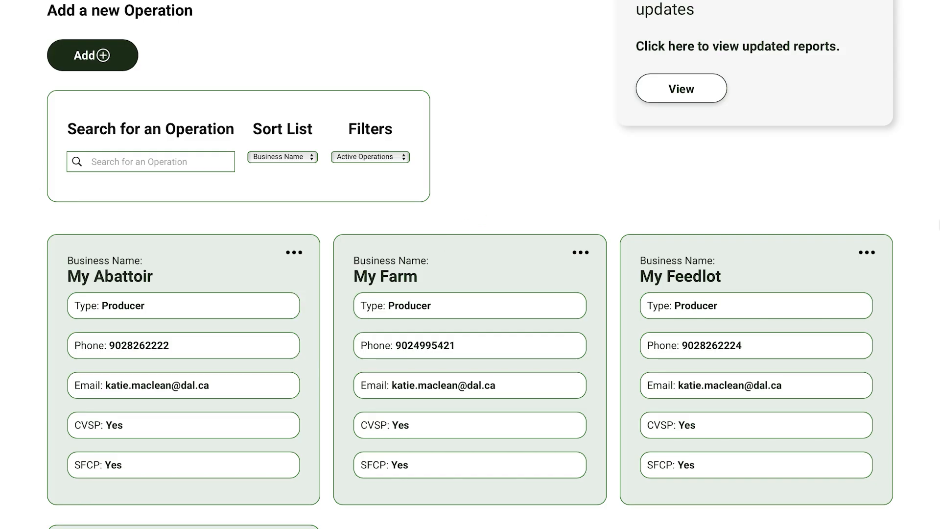
pyautogui.scroll(5, 933, 211)
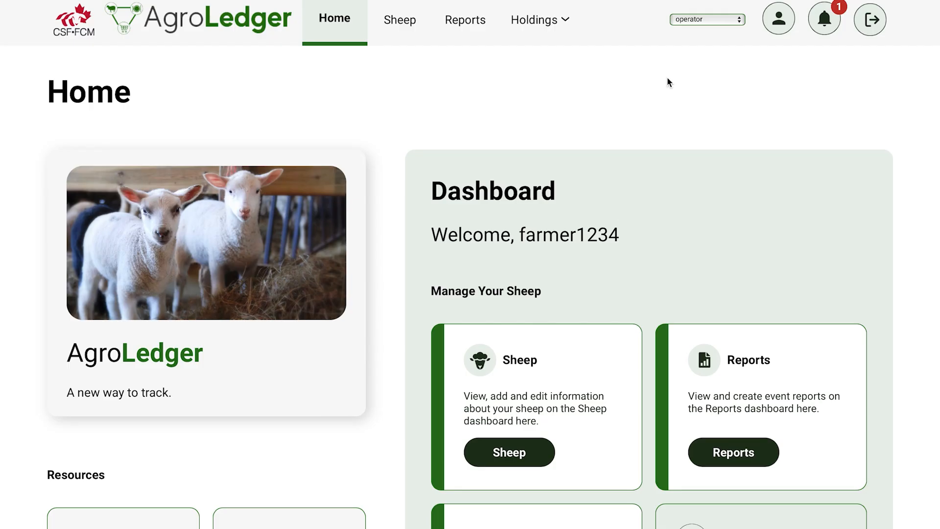
# Open the Premises page and start adding a new premise
pyautogui.click(565, 22)
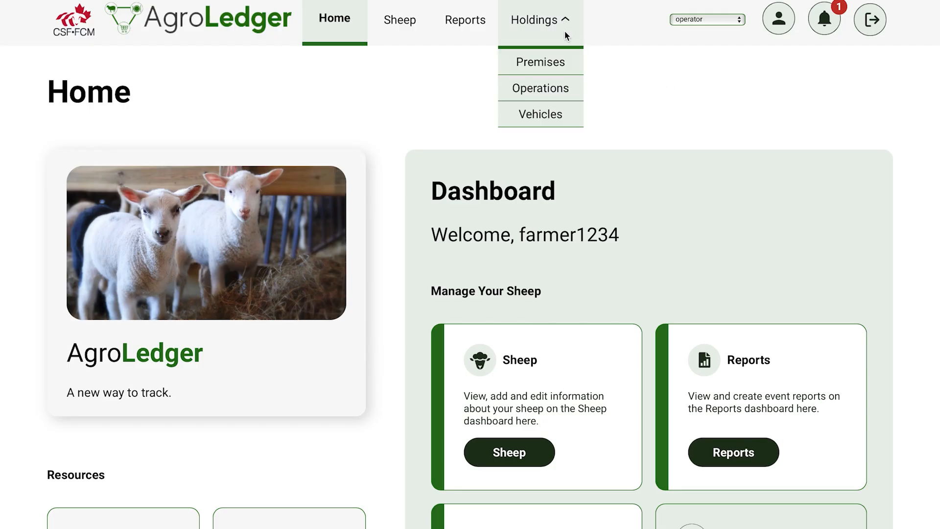
pyautogui.click(561, 70)
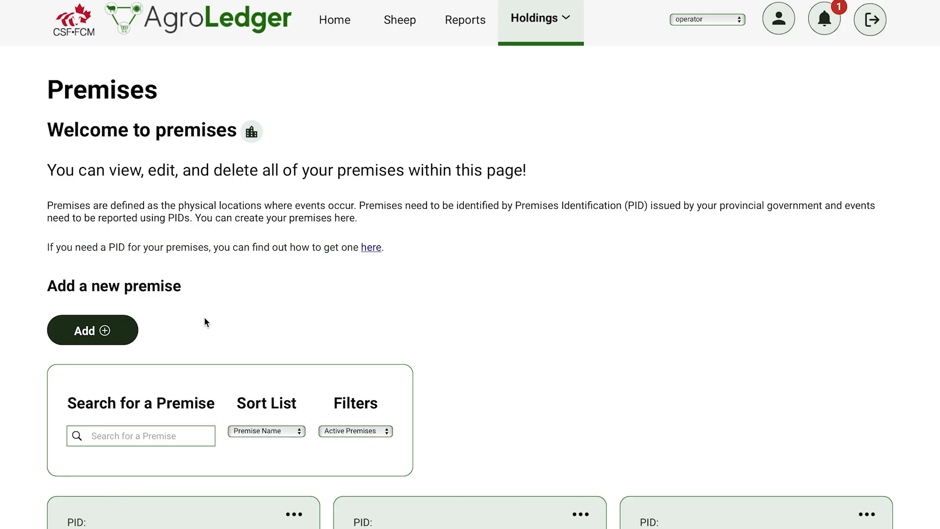
pyautogui.click(107, 332)
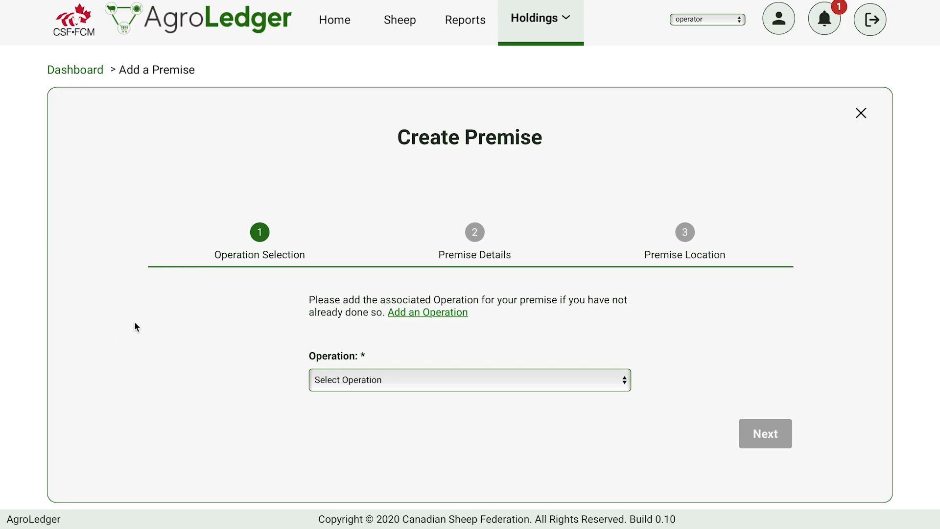
# Select My Farm as the premise's associated operation and continue
pyautogui.click(619, 383)
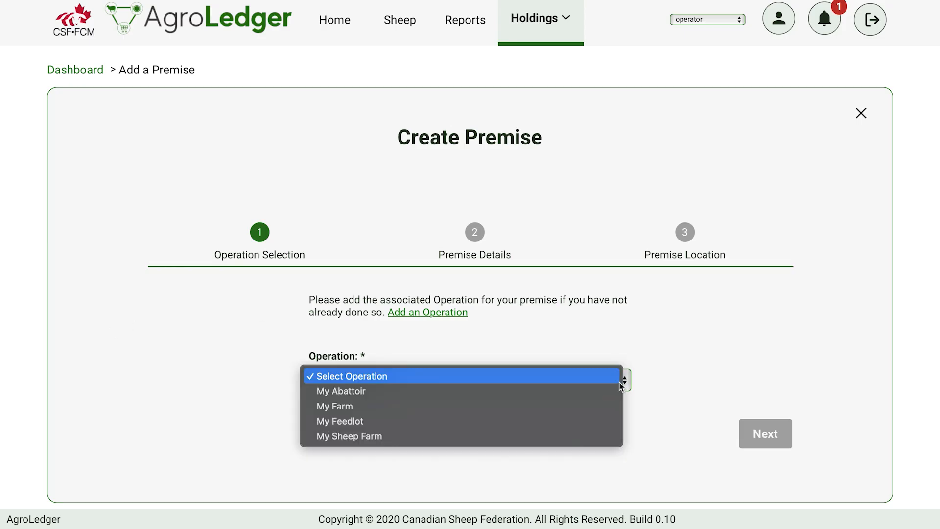
pyautogui.click(611, 406)
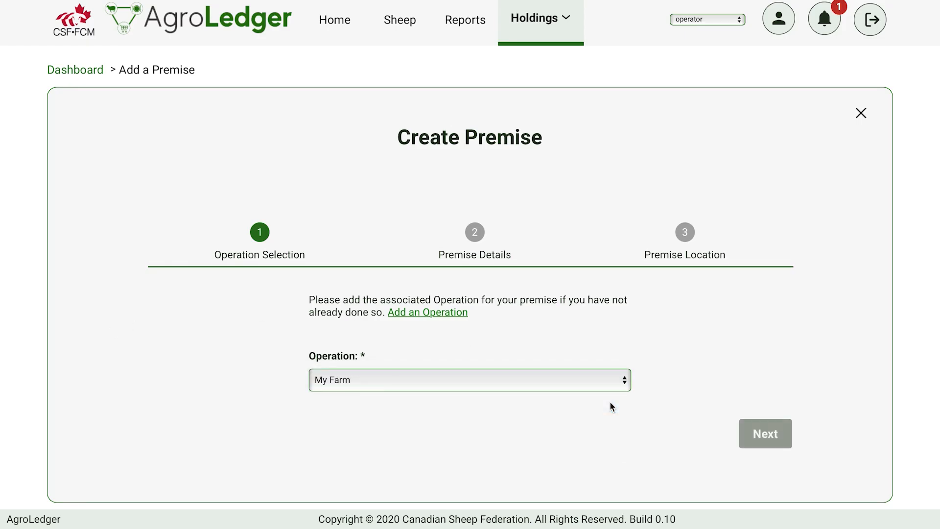
pyautogui.click(763, 438)
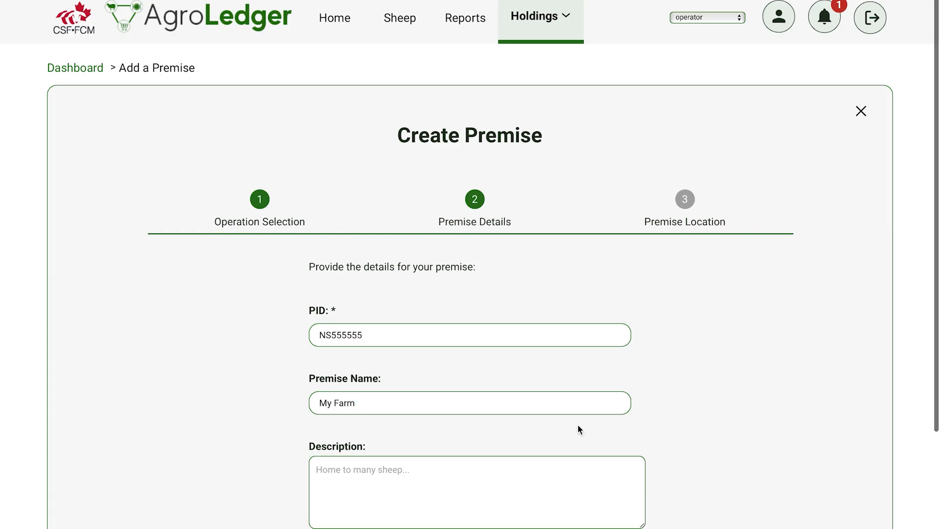
# Enter the PID NS555555 and premise name My Farm, then continue to the location step
pyautogui.scroll(-2, 577, 424)
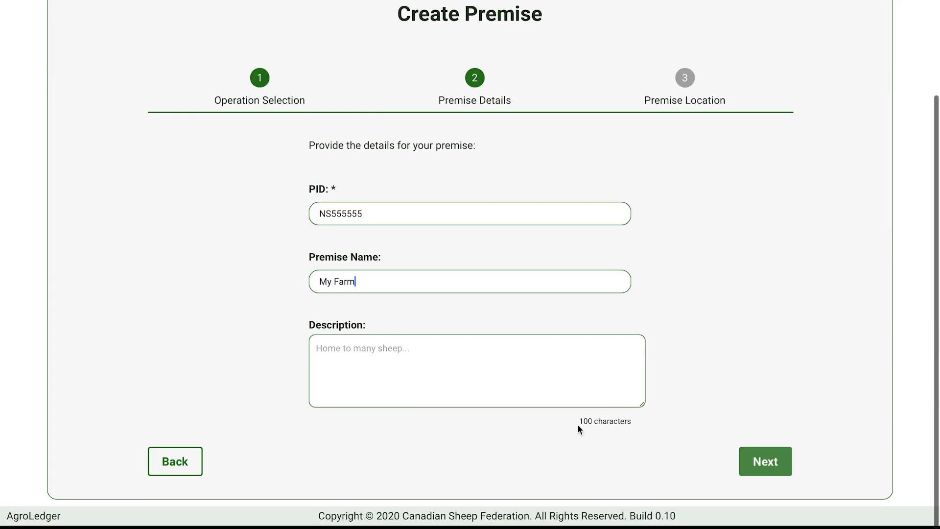
pyautogui.click(769, 472)
# Fill in the premise's street address, postal code and municipality, and set the province to NS
pyautogui.scroll(-1, 762, 441)
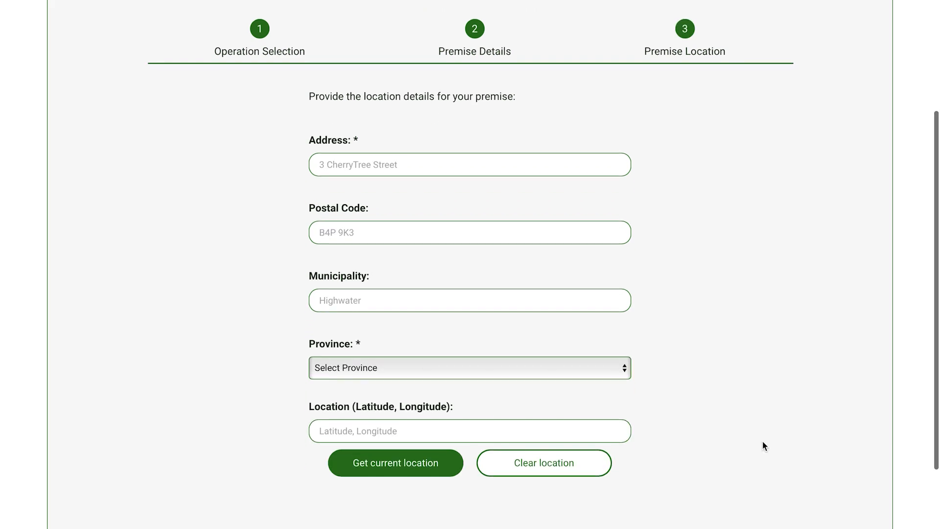
pyautogui.click(605, 165)
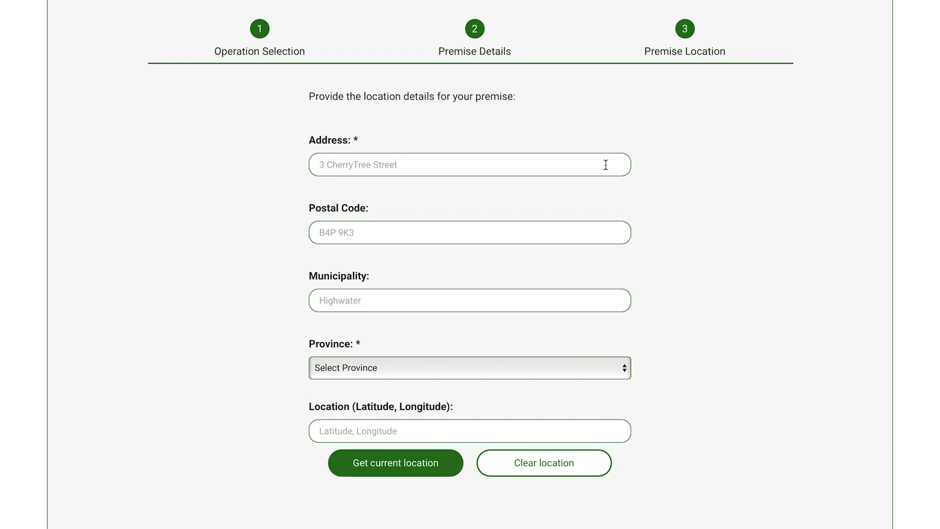
pyautogui.write('1 Main Street')
pyautogui.click(555, 225)
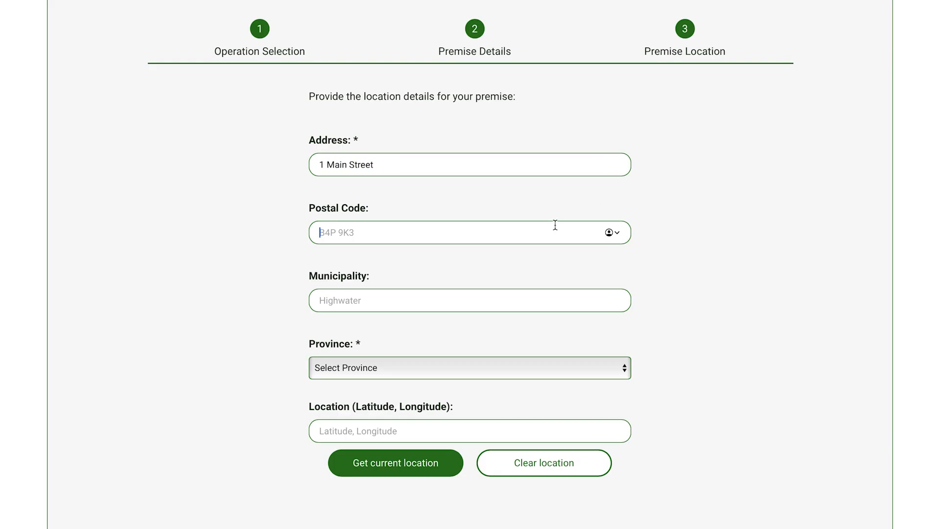
pyautogui.write('A1B2C3')
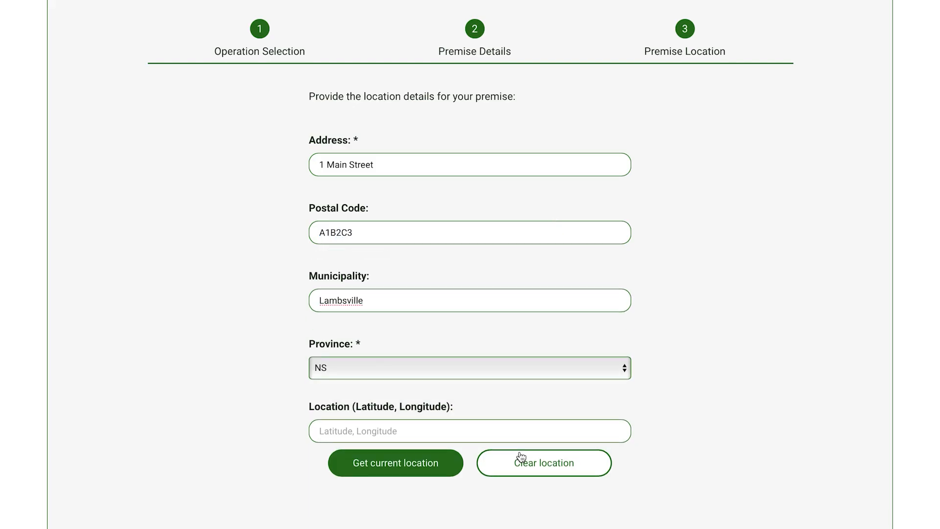
# Submit the new premise
pyautogui.scroll(1, 748, 439)
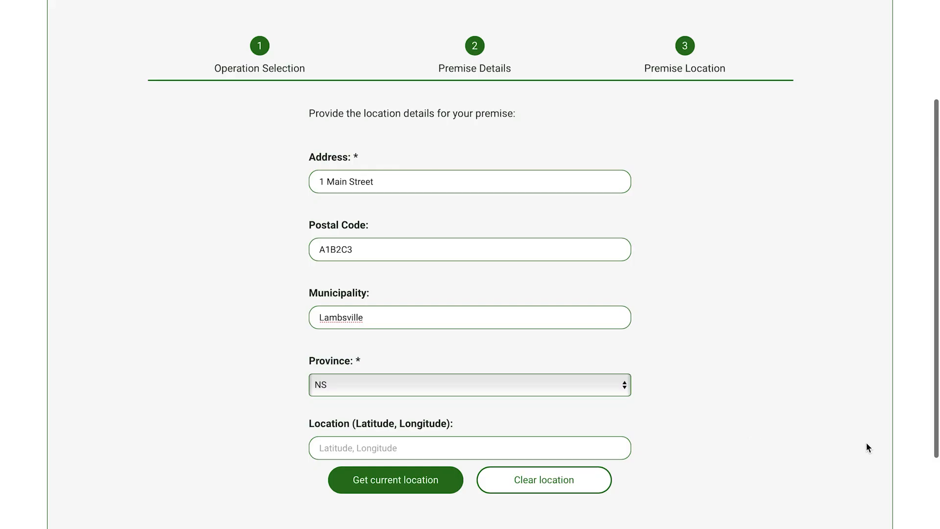
pyautogui.scroll(-2, 906, 453)
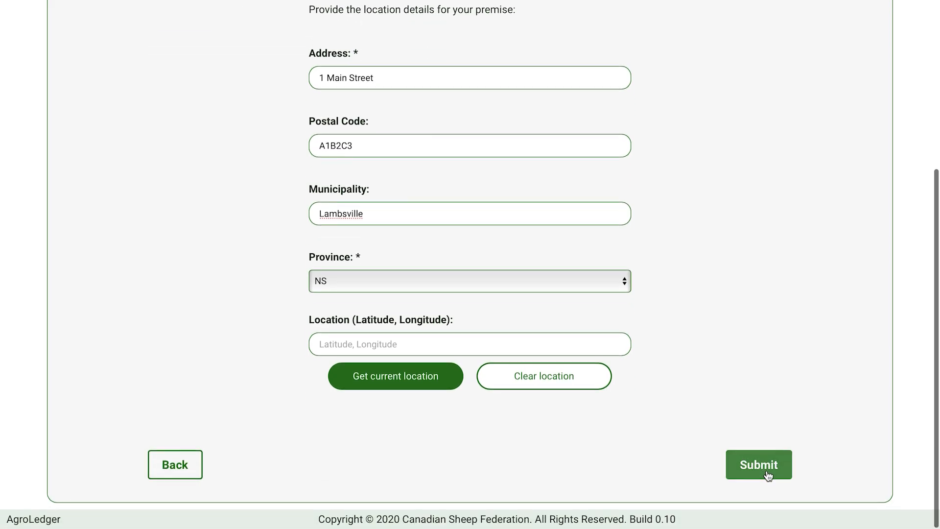
pyautogui.click(766, 473)
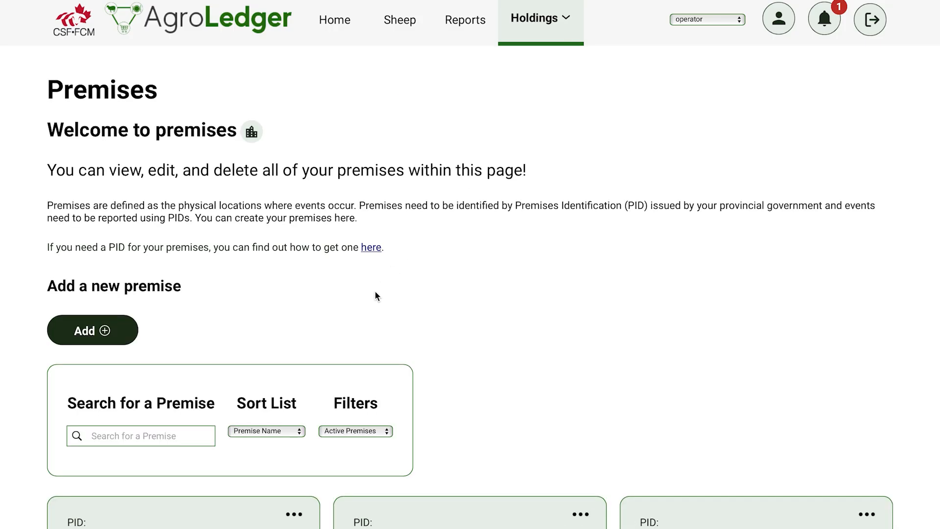
# Close the premise NS555555 from the premises list, entering its PID NS555555 to confirm
pyautogui.scroll(-2, 374, 290)
pyautogui.scroll(-3, 374, 290)
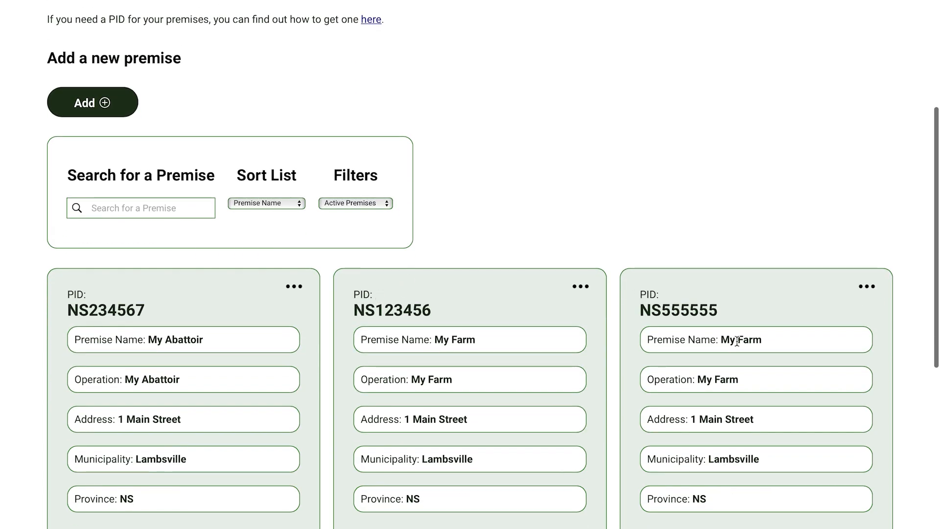
pyautogui.scroll(-1, 753, 362)
pyautogui.click(866, 246)
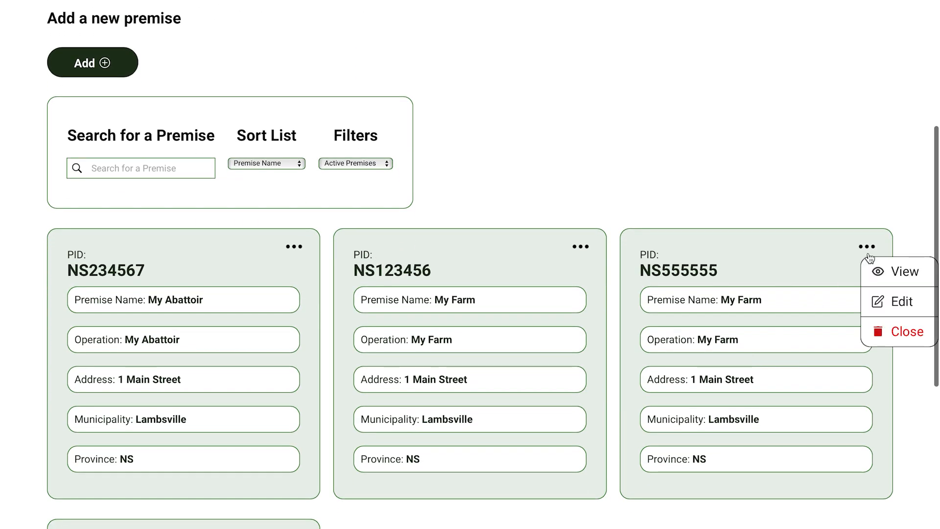
pyautogui.click(902, 334)
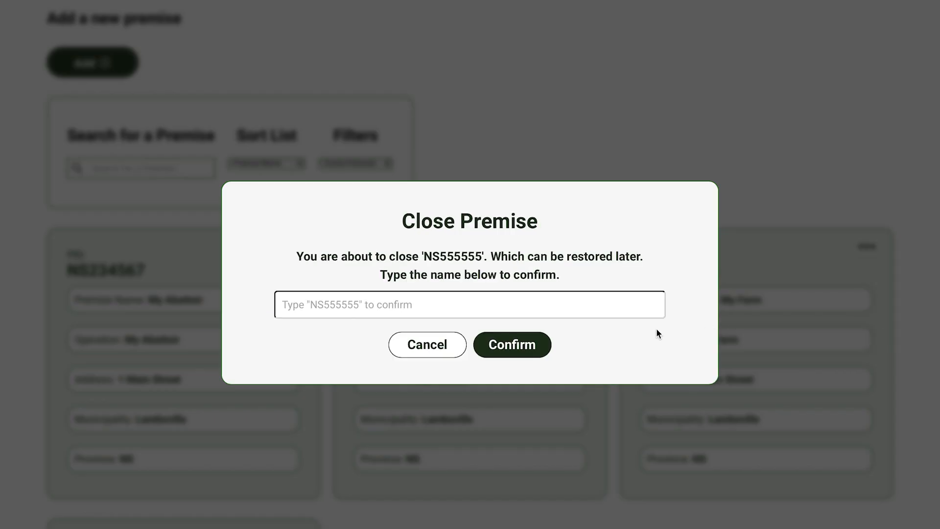
pyautogui.click(625, 301)
pyautogui.write('Ns')
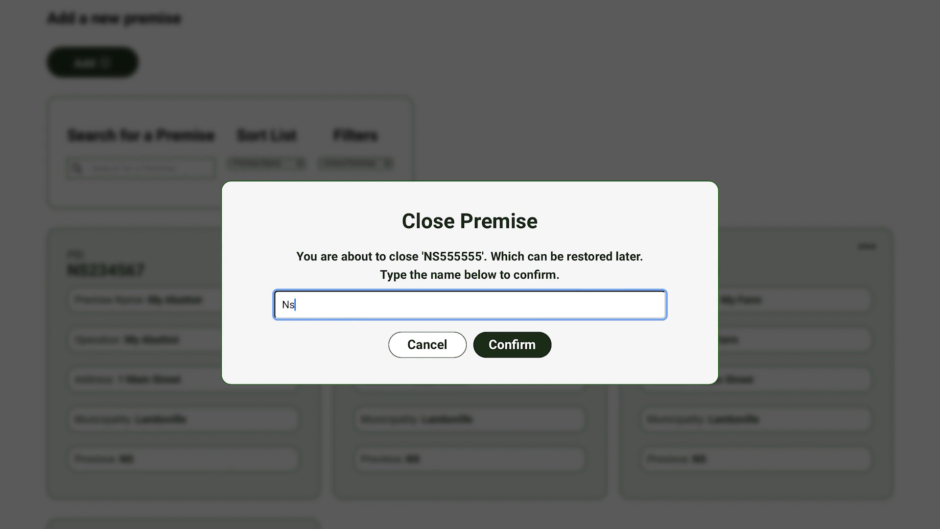
pyautogui.press('BackSpace')
pyautogui.write('S555555')
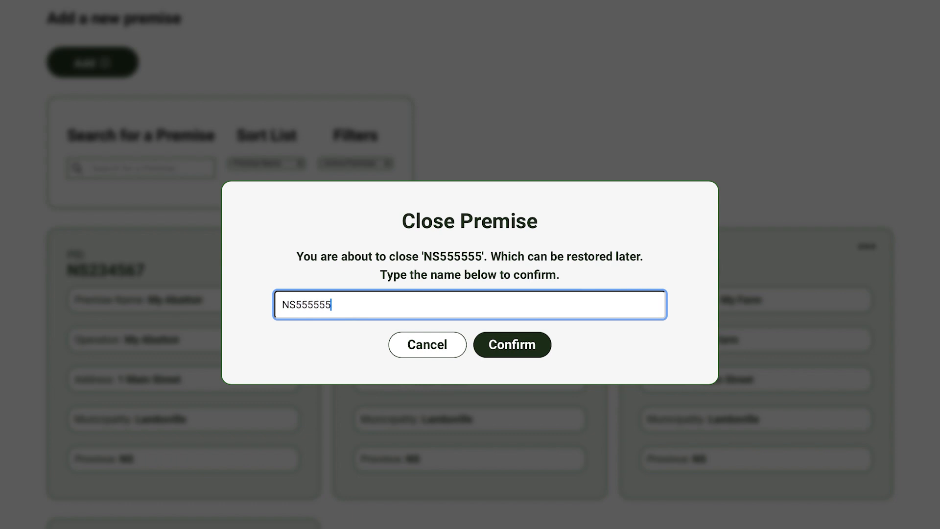
pyautogui.click(519, 345)
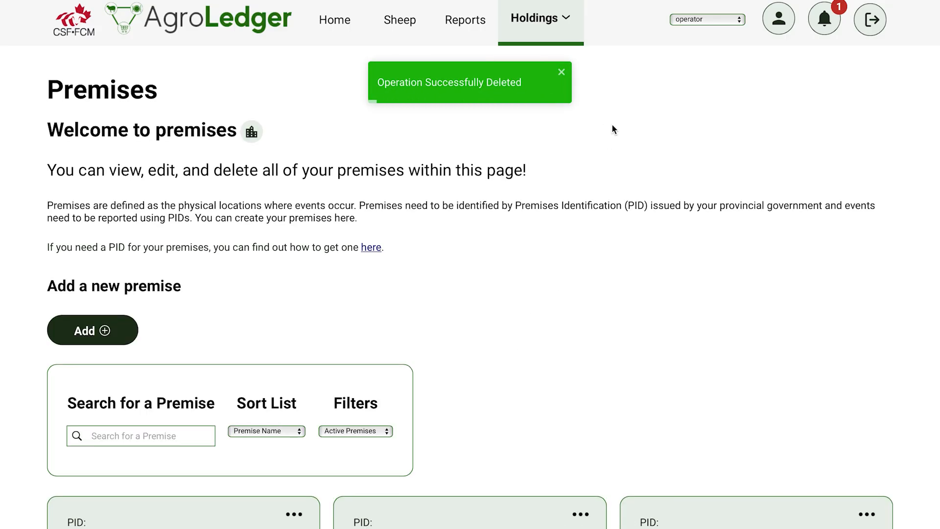
# Start adding a new vehicle, select My Farm as its operation, and continue
pyautogui.click(568, 24)
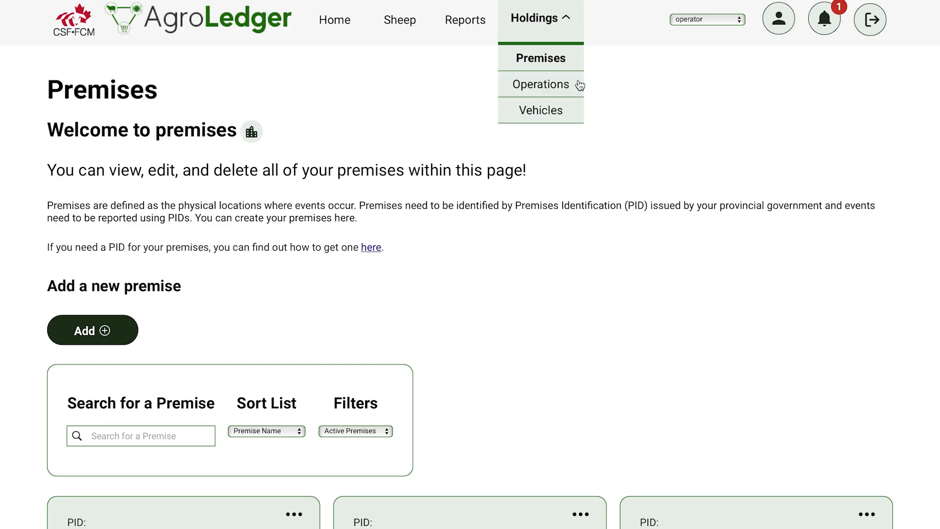
pyautogui.click(580, 113)
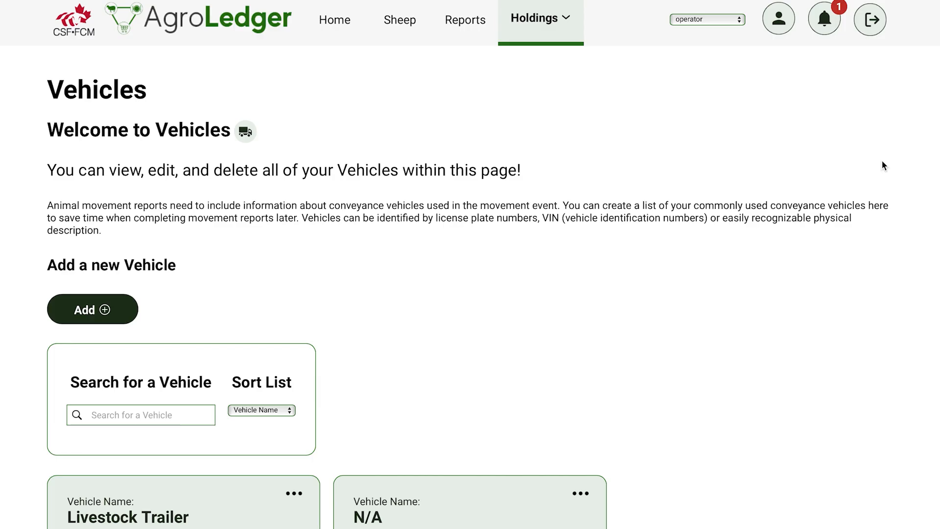
pyautogui.click(118, 308)
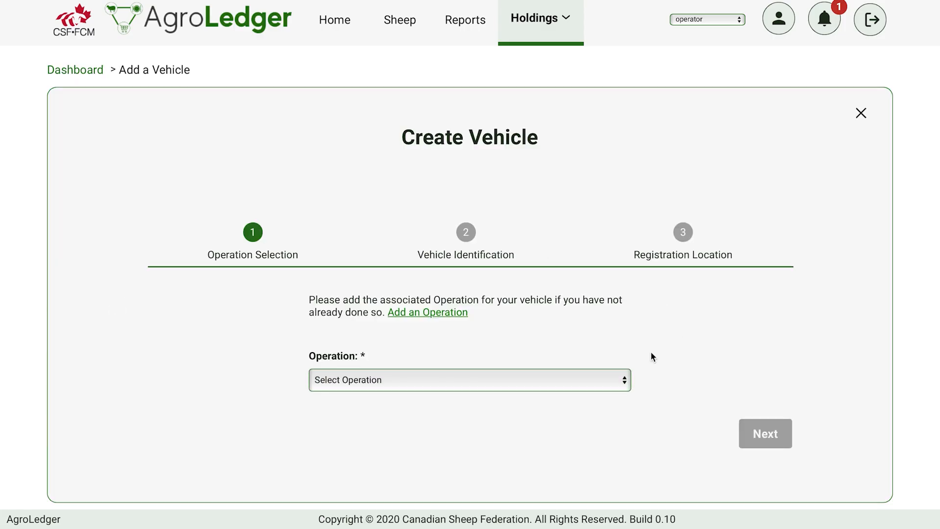
pyautogui.click(625, 379)
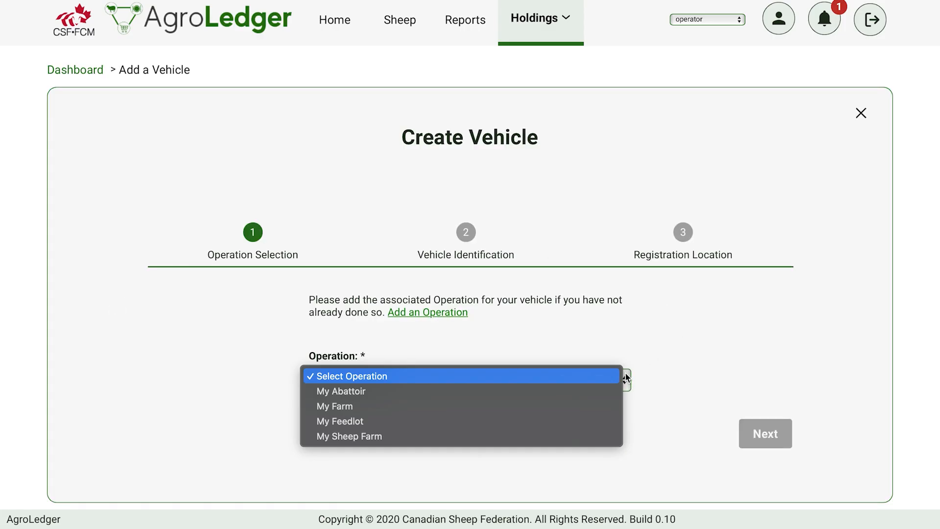
pyautogui.click(610, 406)
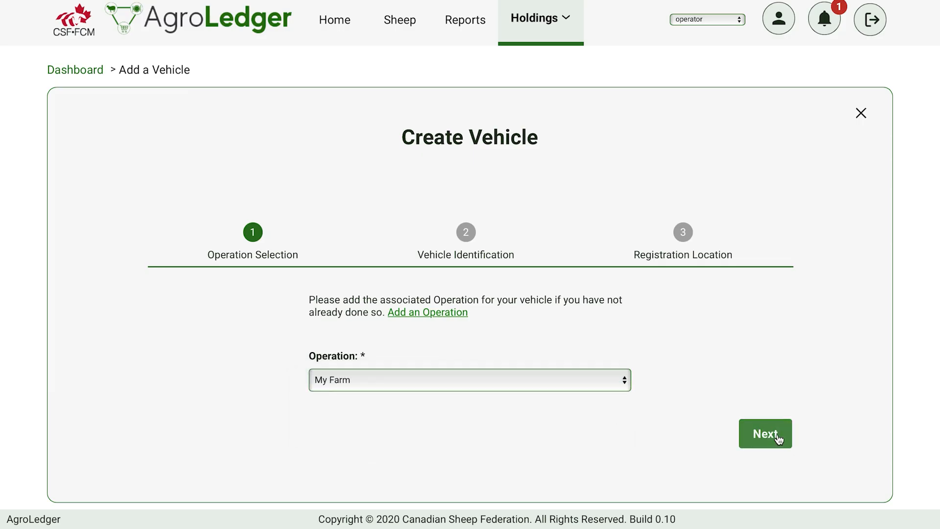
pyautogui.click(765, 434)
# Enter vehicle identification ABC123 and vehicle name My Livestock Trailer, then continue to the registration location
pyautogui.click(534, 328)
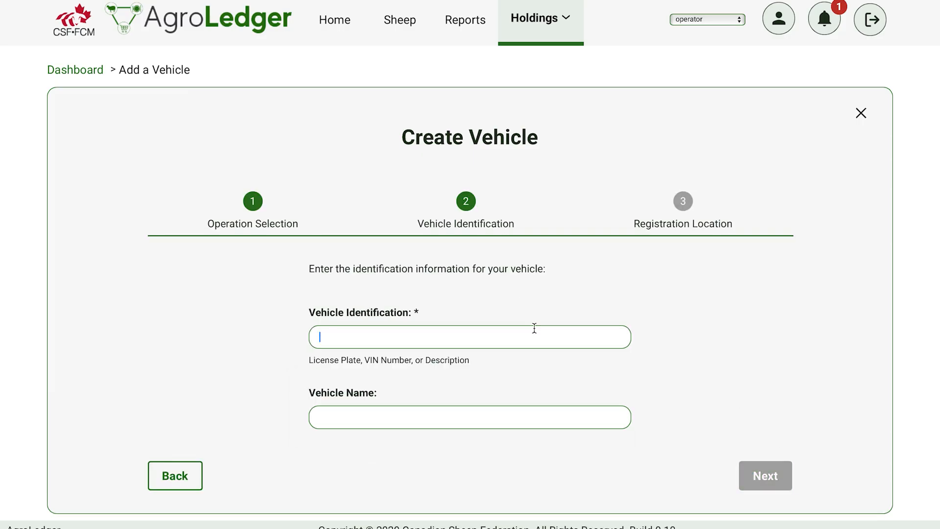
pyautogui.write('ABC123')
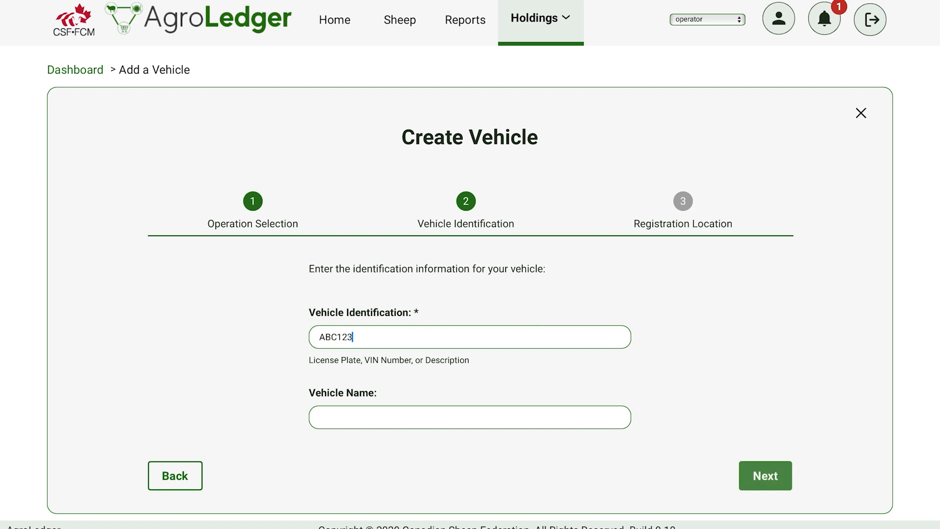
pyautogui.click(441, 423)
pyautogui.write('Livestock Trailer')
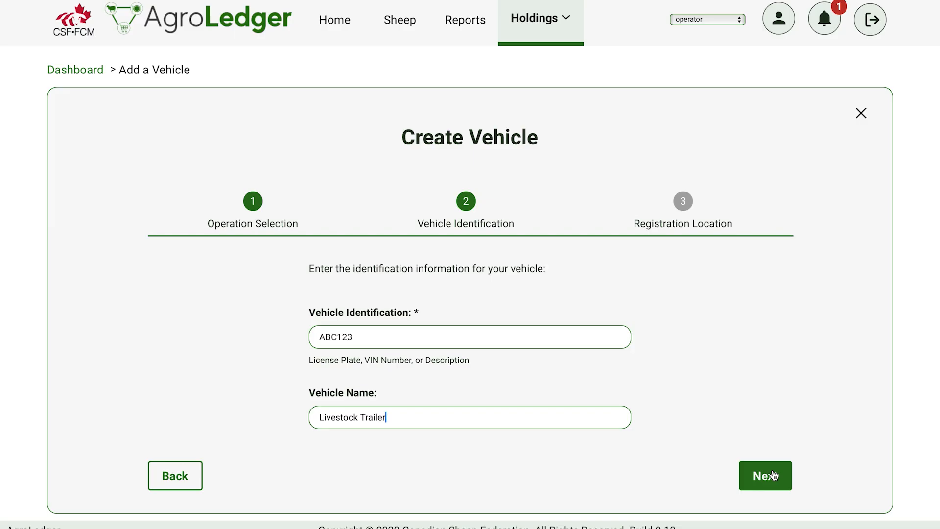
pyautogui.click(319, 417)
pyautogui.write('My')
pyautogui.click(455, 425)
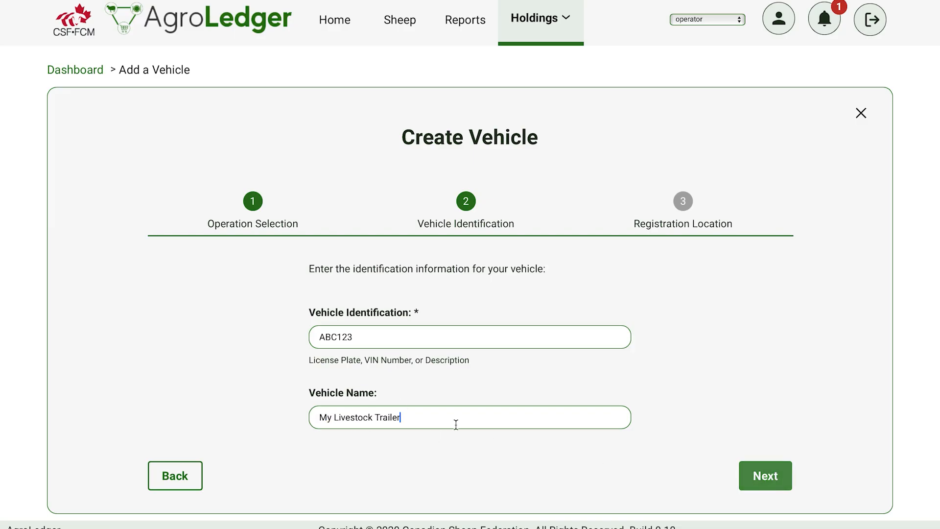
pyautogui.click(764, 477)
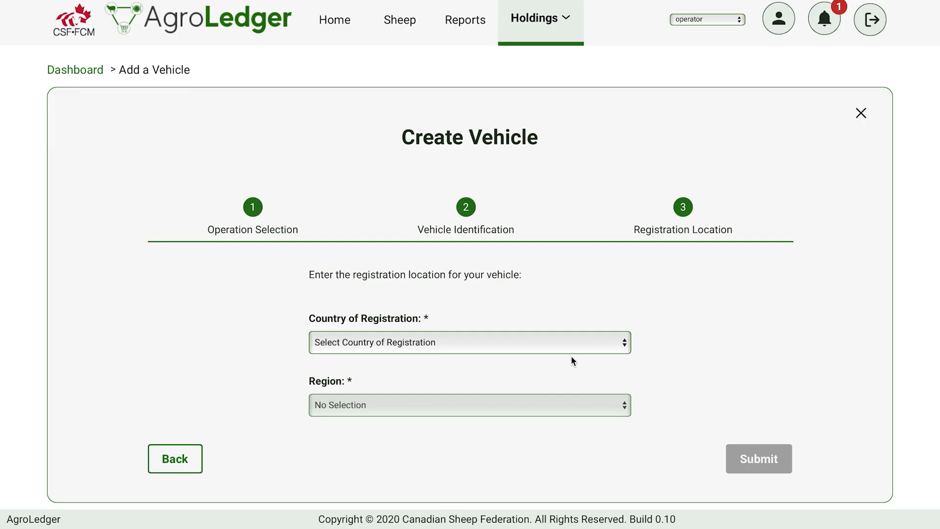
# Set the registration country to Canada and the region to Nova Scotia, then submit the vehicle
pyautogui.click(566, 337)
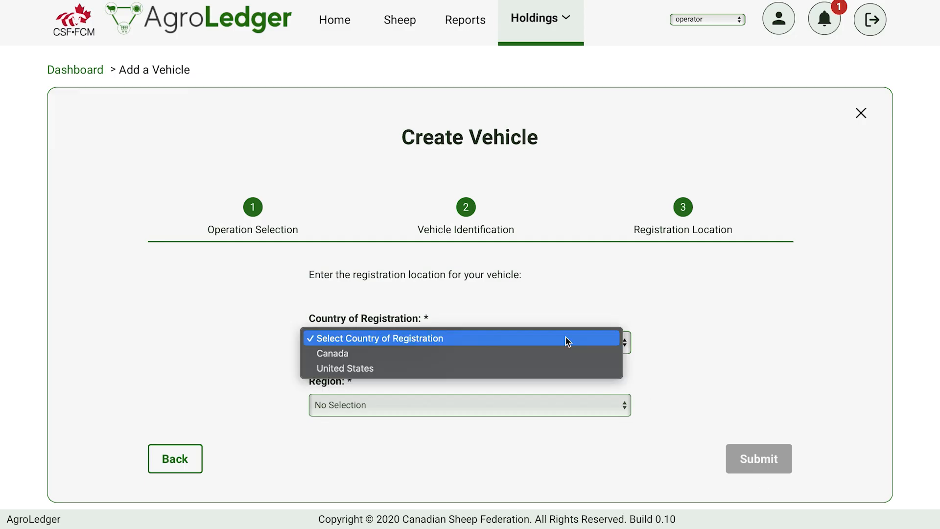
pyautogui.click(559, 354)
pyautogui.click(568, 404)
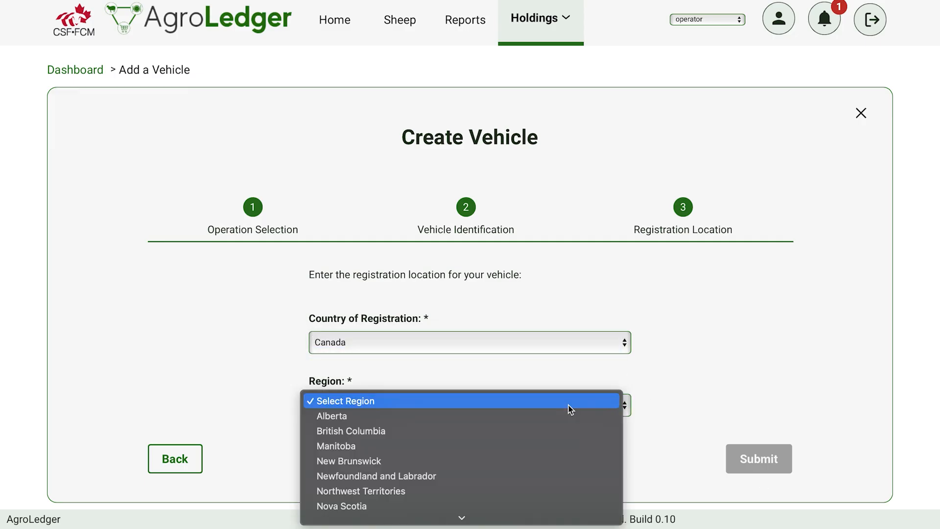
pyautogui.click(558, 506)
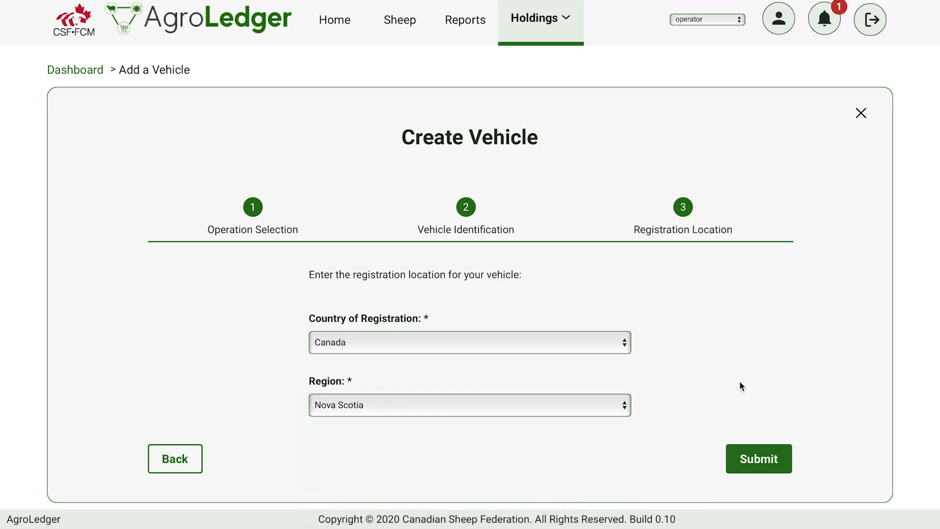
pyautogui.click(771, 464)
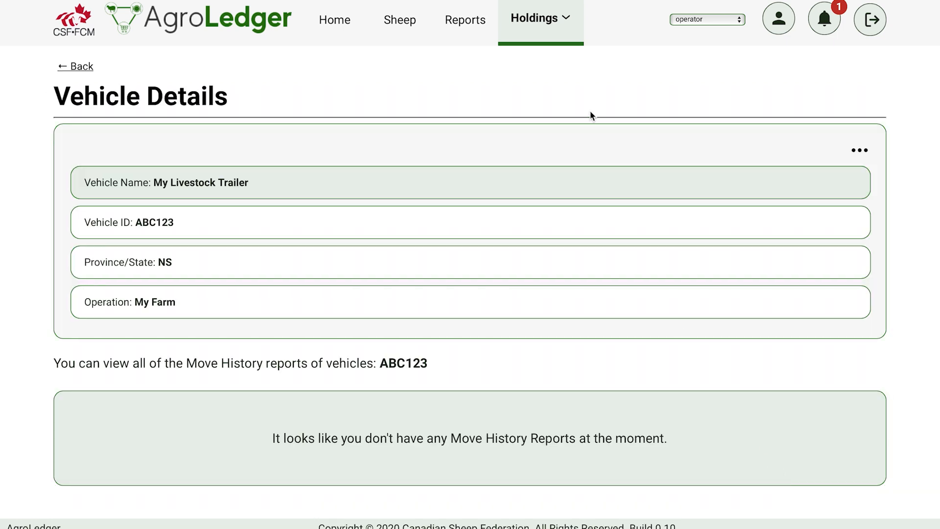
# Delete the My Livestock Trailer vehicle from the vehicles list and return to the Home page
pyautogui.click(567, 18)
pyautogui.click(566, 110)
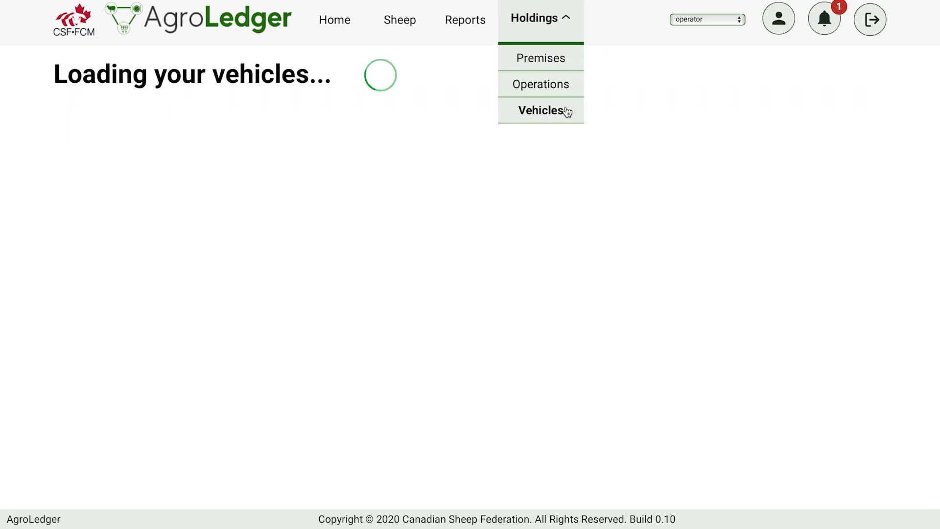
pyautogui.scroll(-2, 541, 303)
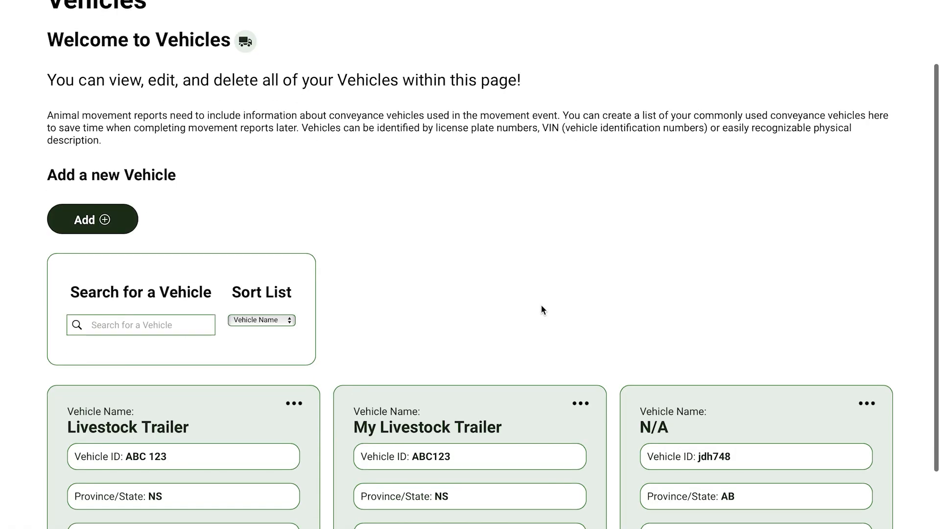
pyautogui.scroll(-2, 541, 308)
pyautogui.click(580, 329)
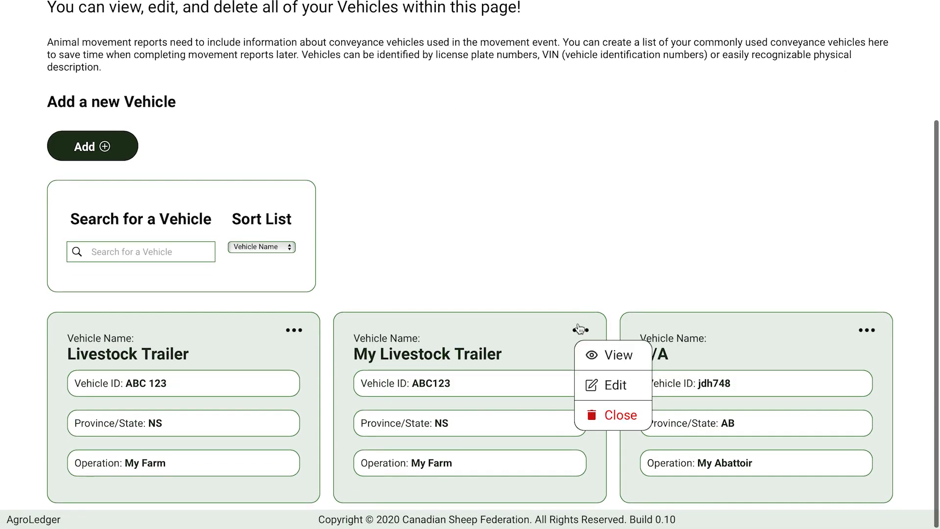
pyautogui.click(633, 420)
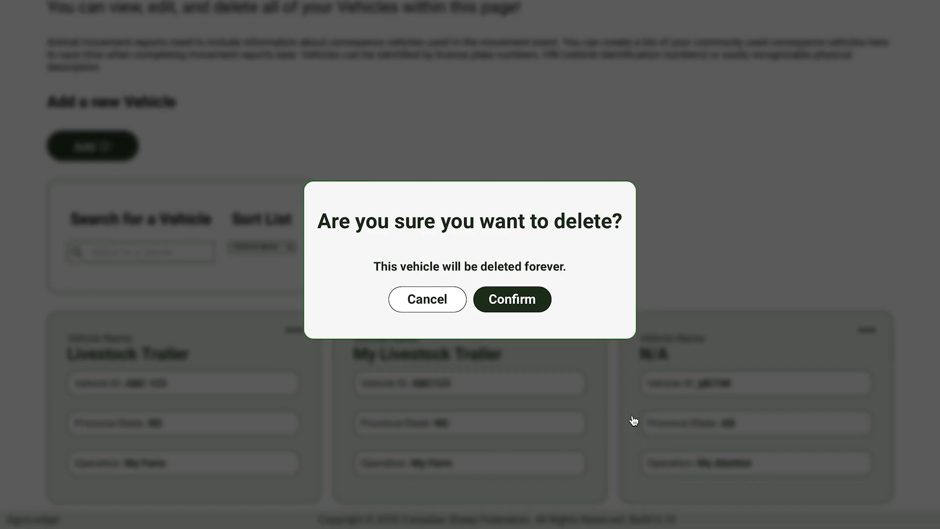
pyautogui.click(529, 312)
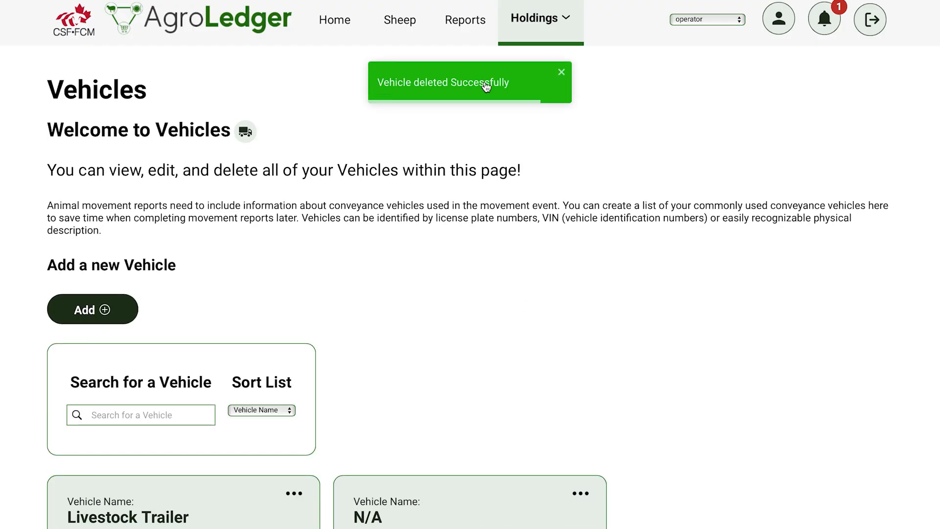
pyautogui.click(561, 74)
pyautogui.click(341, 37)
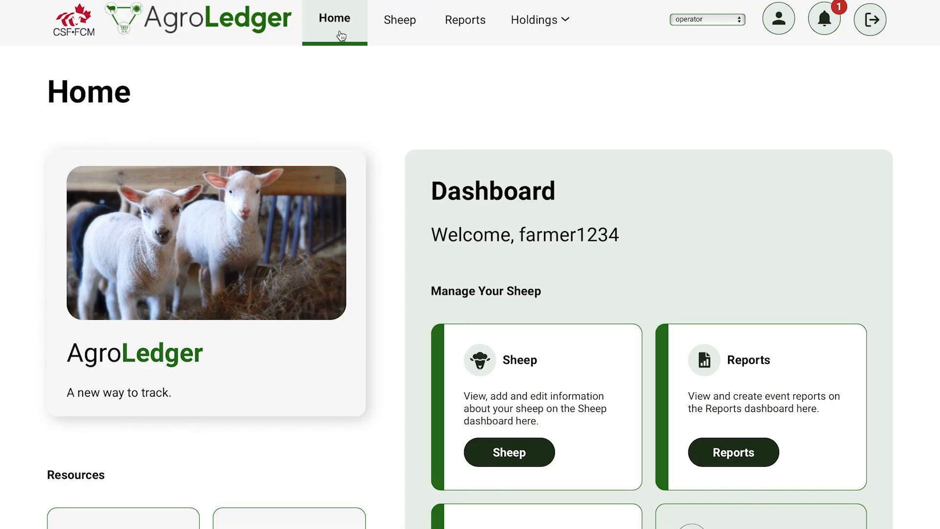